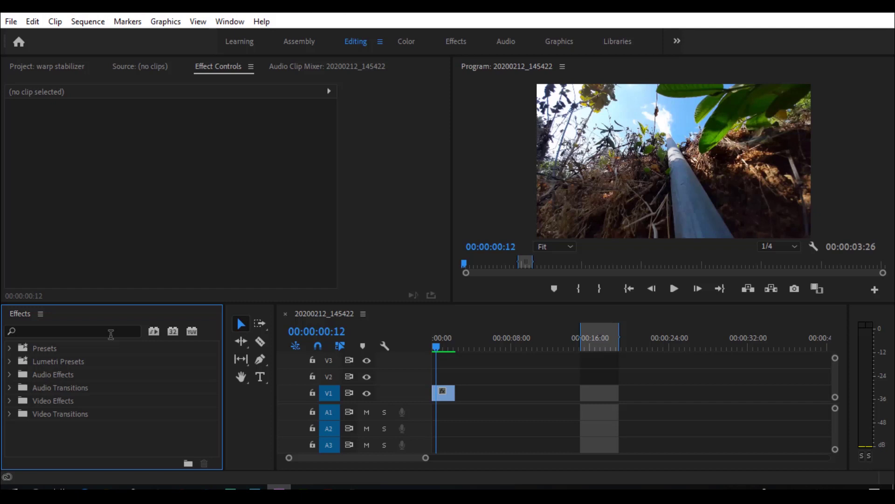
Return the playhead to the sequence start and show the Project panel's three items.
key(Home)
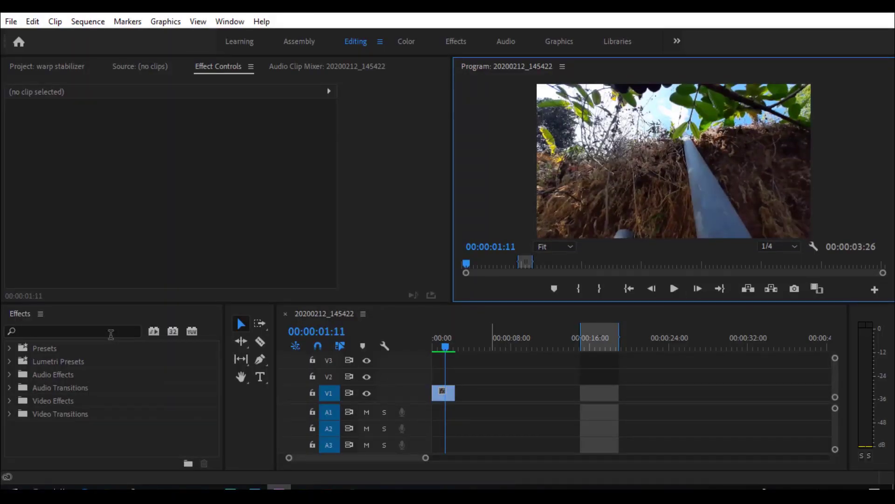
key(Left)
key(Left)
key(Left)
key(Left)
key(Left)
key(Left)
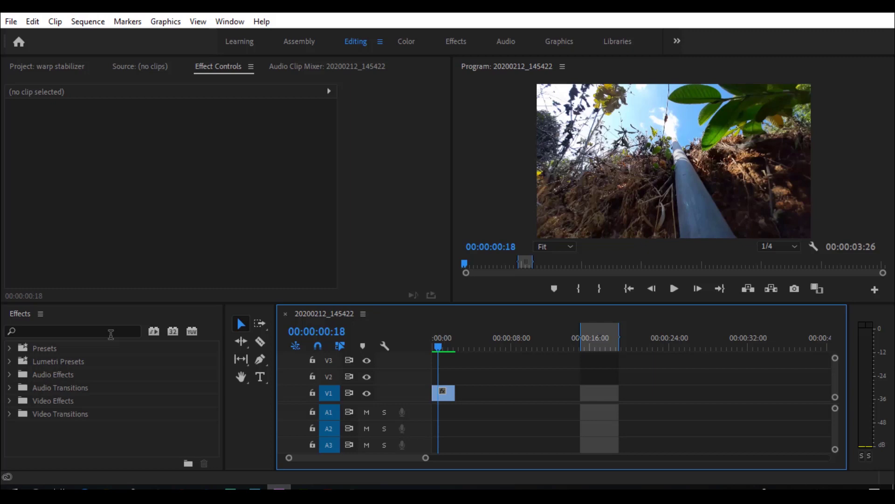
key(shift+1)
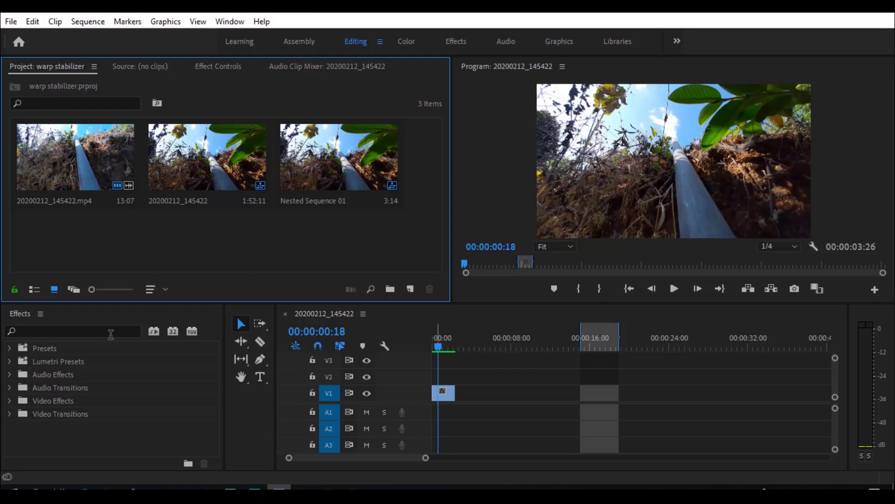
click(65, 159)
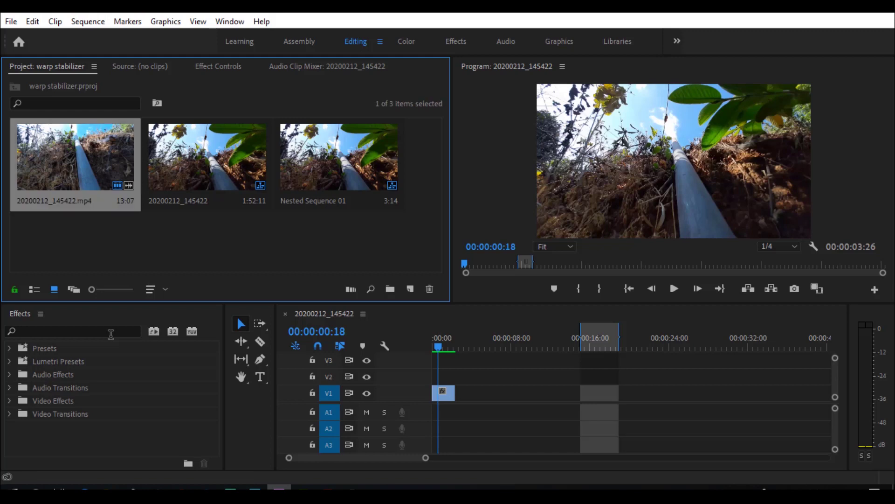
right_click(65, 159)
key(Up)
key(Up)
key(Up)
key(Up)
key(Up)
key(Up)
key(Down)
key(Return)
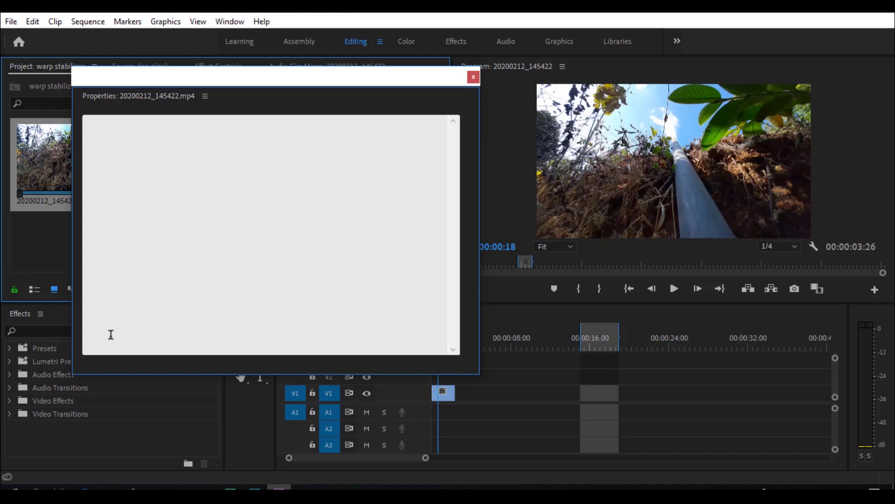
drag(179, 129, 159, 129)
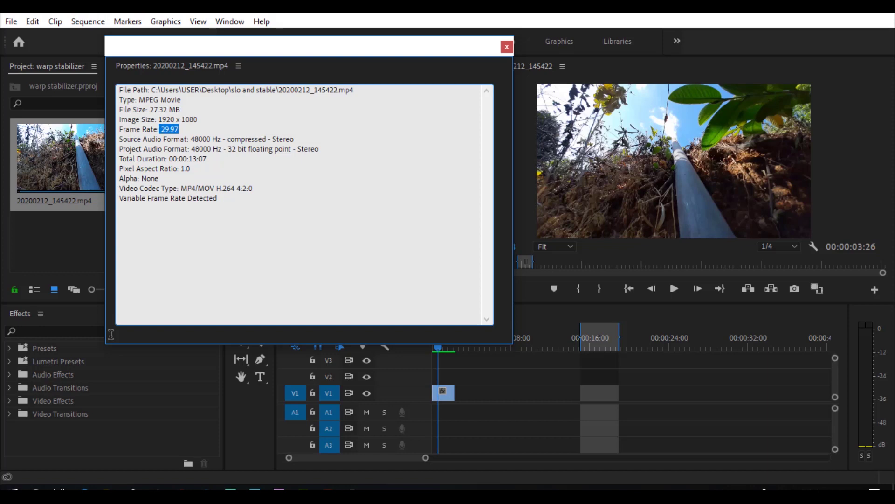
key(Escape)
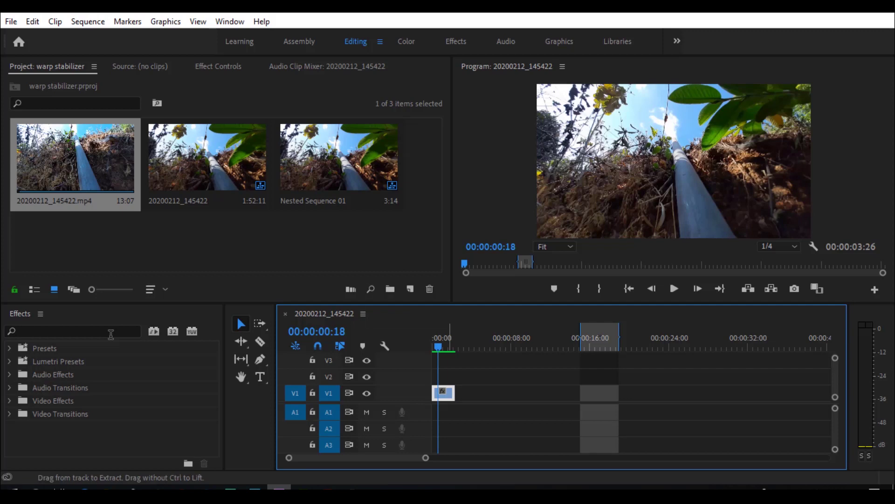
Slow the V1 timeline clip to 70% speed using Optical Flow time interpolation.
key(ctrl+r)
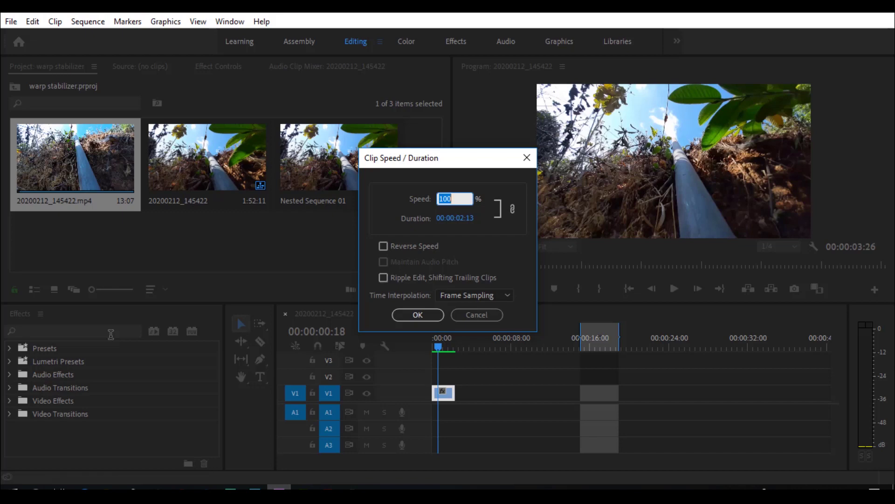
text(70)
key(Tab)
key(Tab)
key(Tab)
key(Tab)
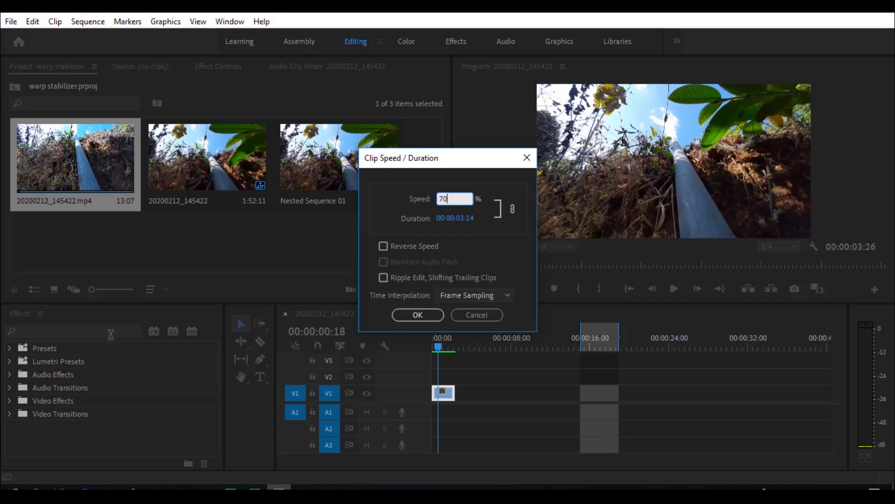
key(alt+Down)
key(Down)
key(Down)
key(Return)
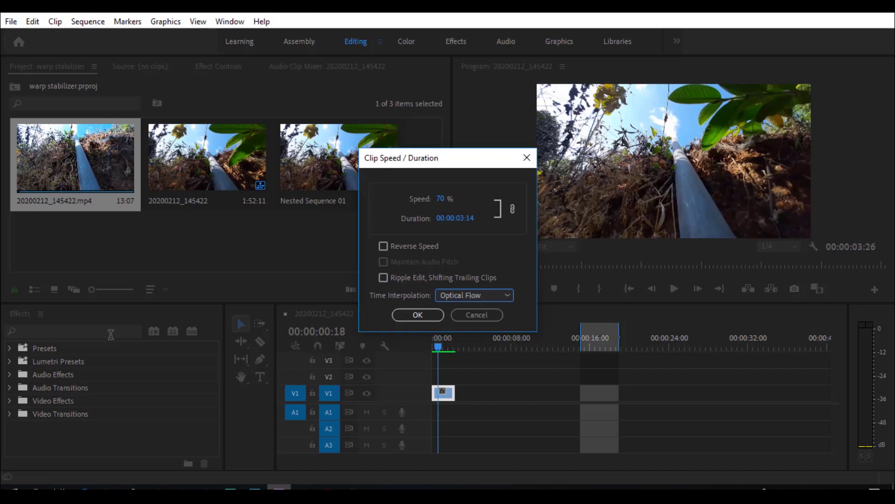
key(Tab)
key(Return)
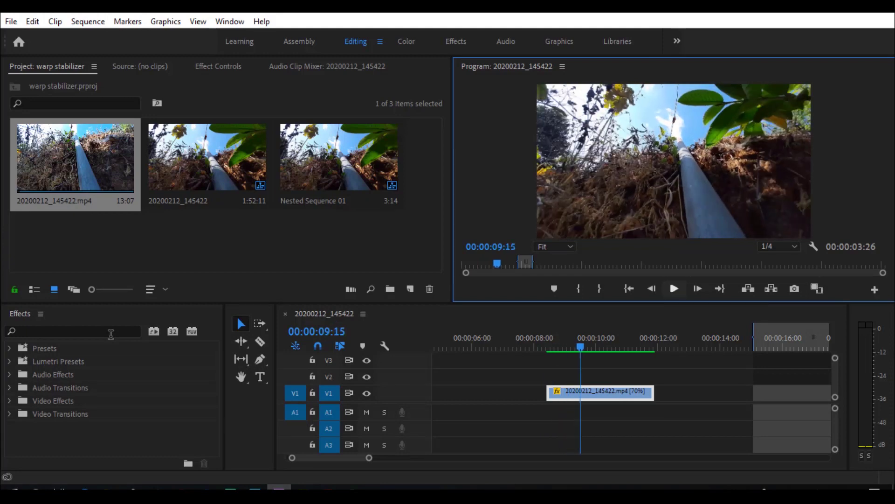
Stop playback after previewing the clip slowed to 70%.
key(shift+3)
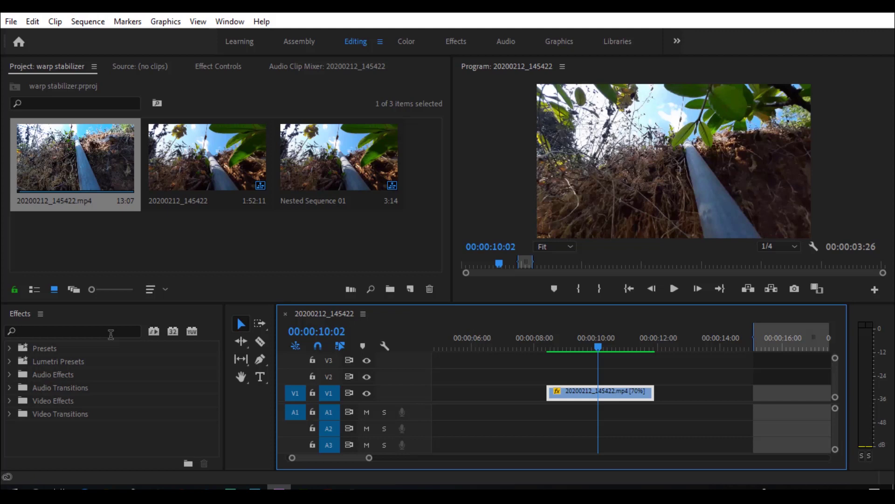
Search the Effects panel for 'warp st' to locate Warp Stabilizer, then right-click the timeline clip.
click(111, 334)
text(wa)
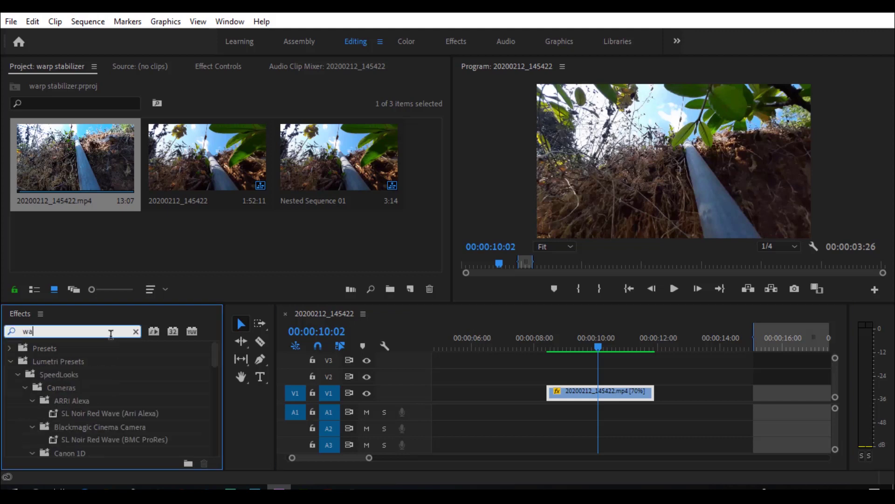
text(rp st)
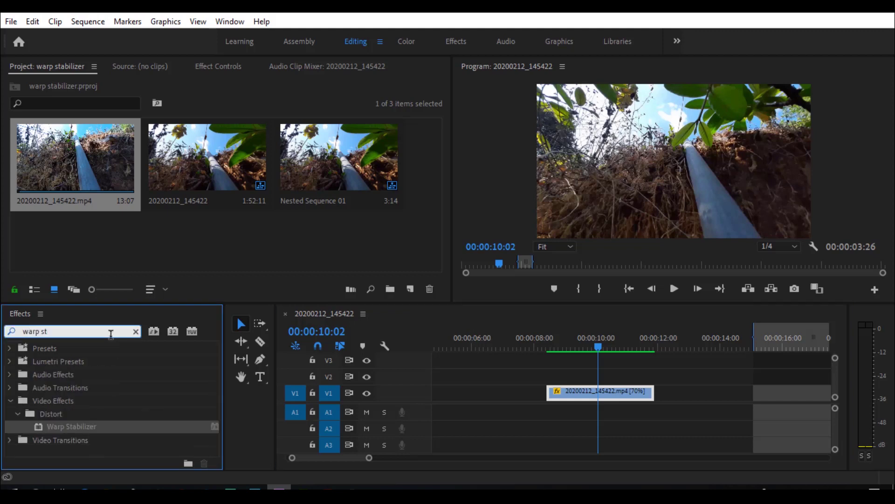
key(Return)
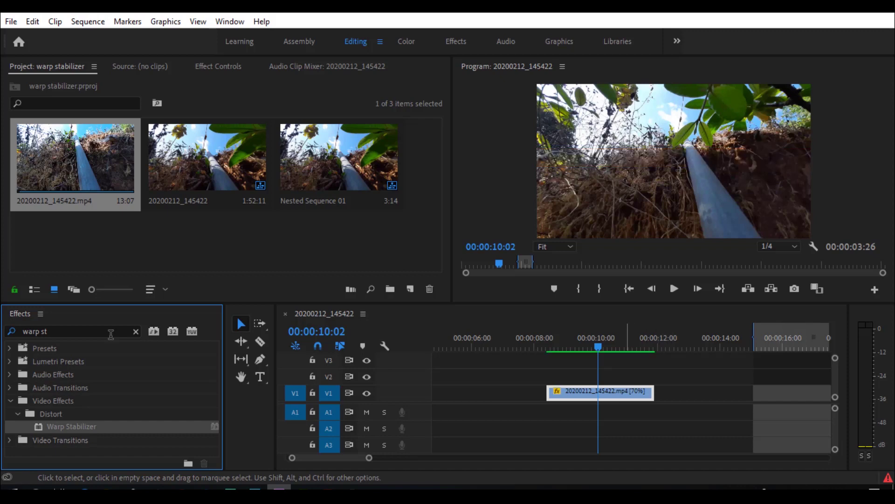
right_click(624, 392)
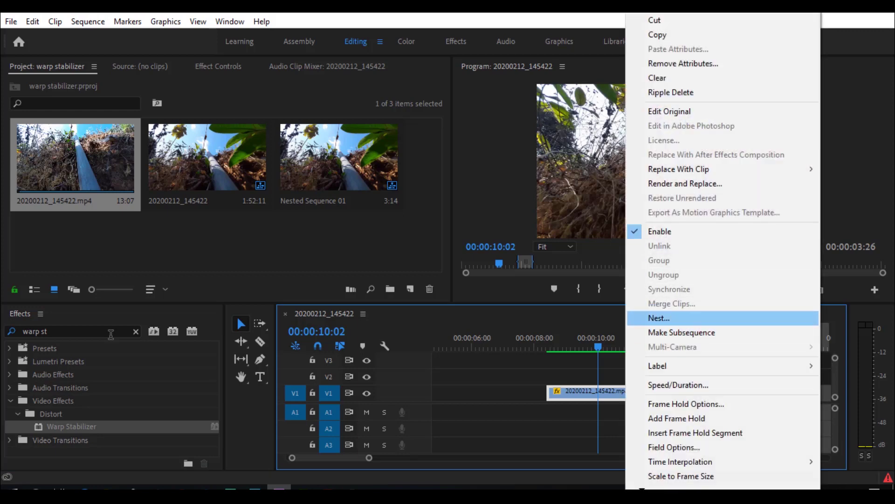
Nest the slowed clip as Nested Sequence 02 and apply Warp Stabilizer to it.
click(659, 318)
key(Escape)
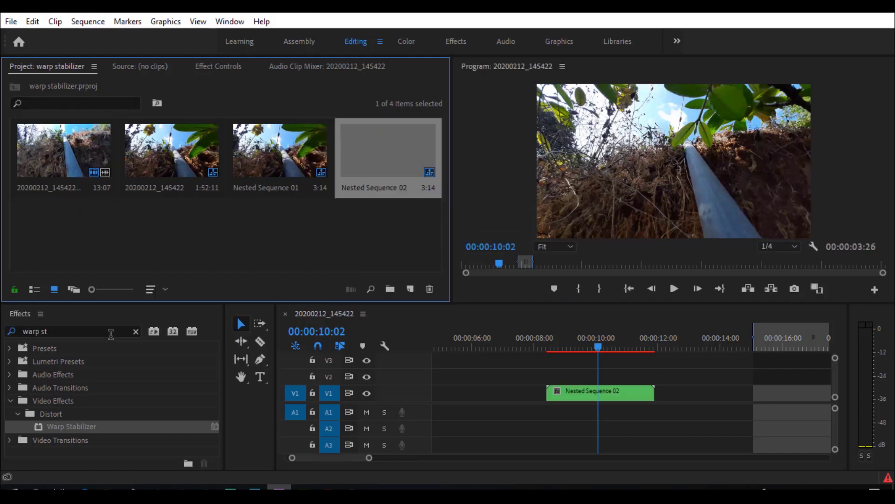
drag(72, 426, 583, 392)
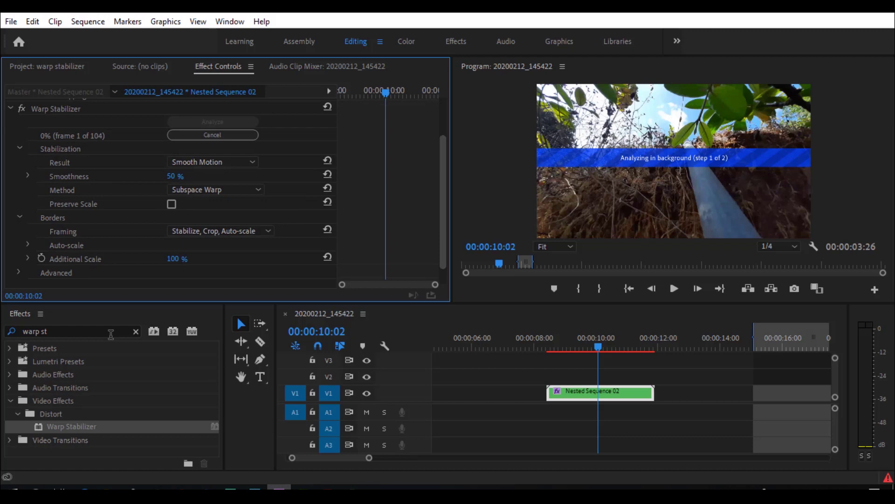
key(shift+grave)
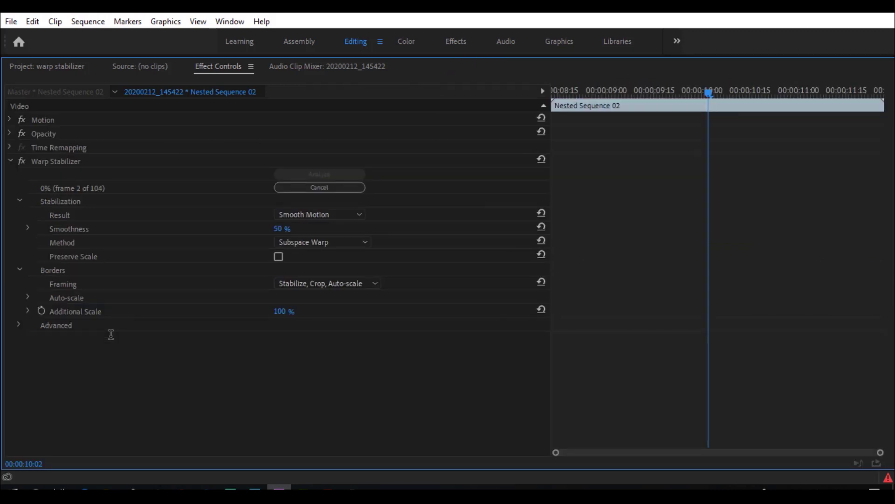
Keep Result on Smooth Motion and switch the stabilization method to Position, Scale, Rotation.
click(320, 214)
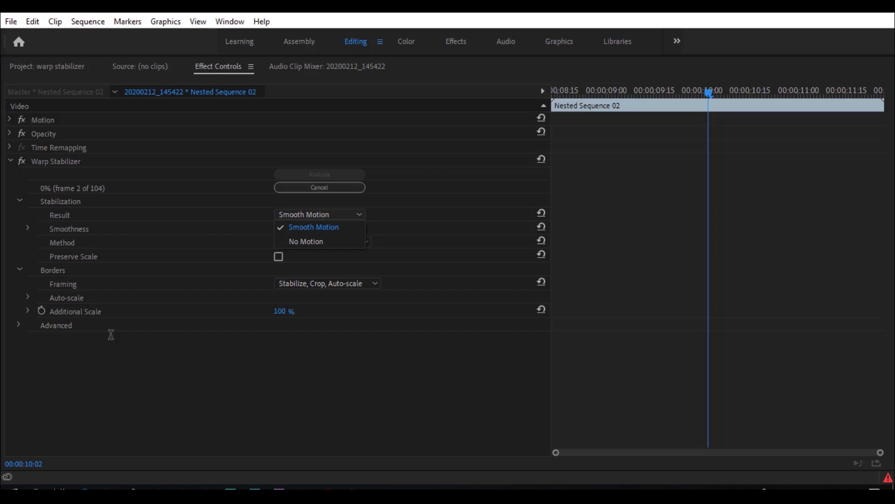
click(111, 335)
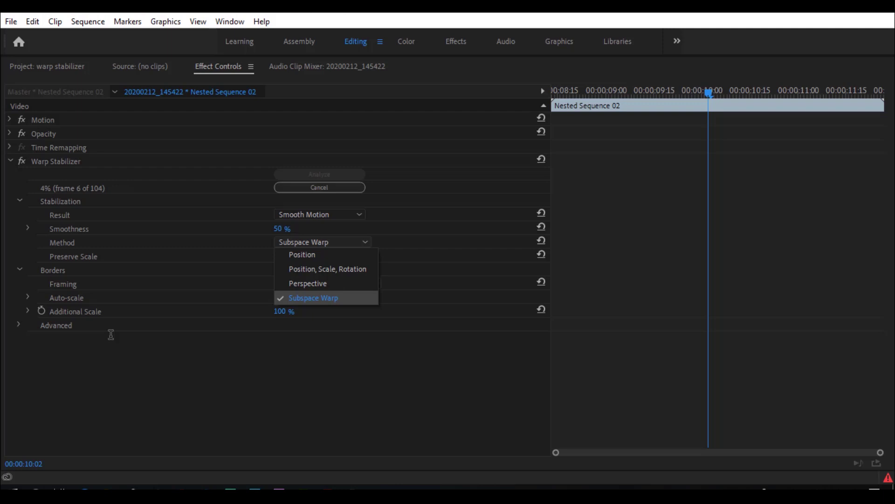
click(111, 334)
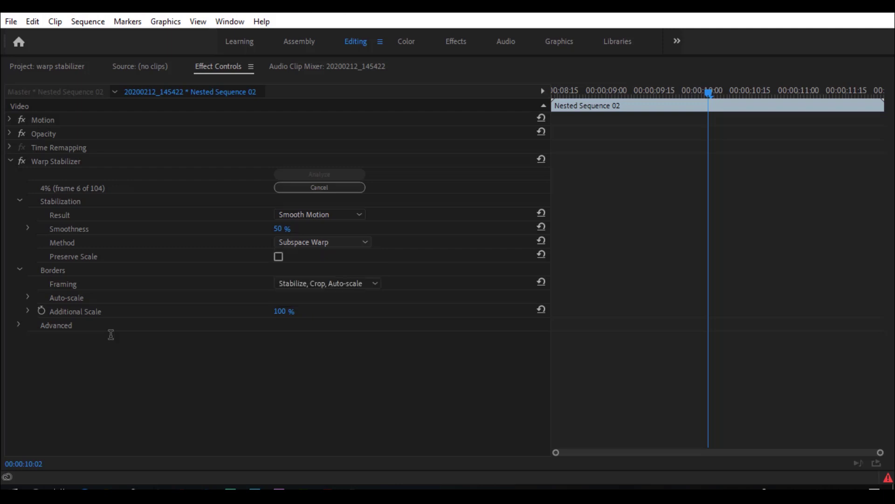
key(Up)
key(Up)
key(alt+Down)
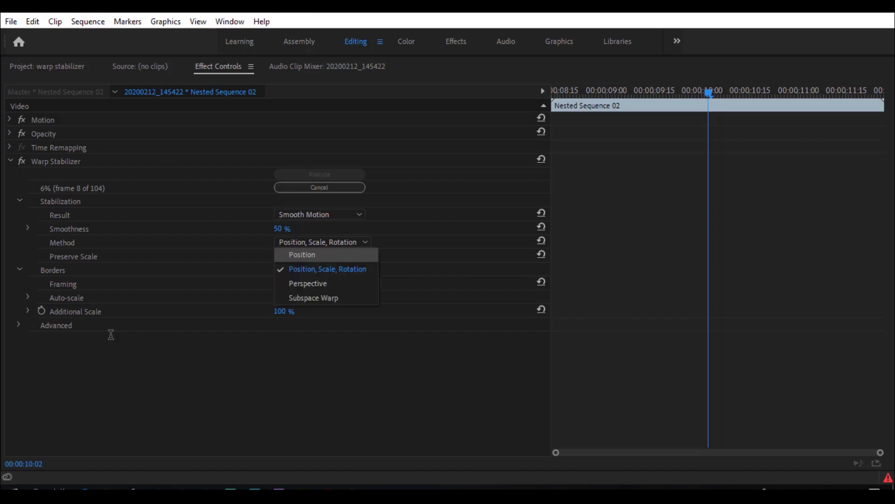
click(111, 334)
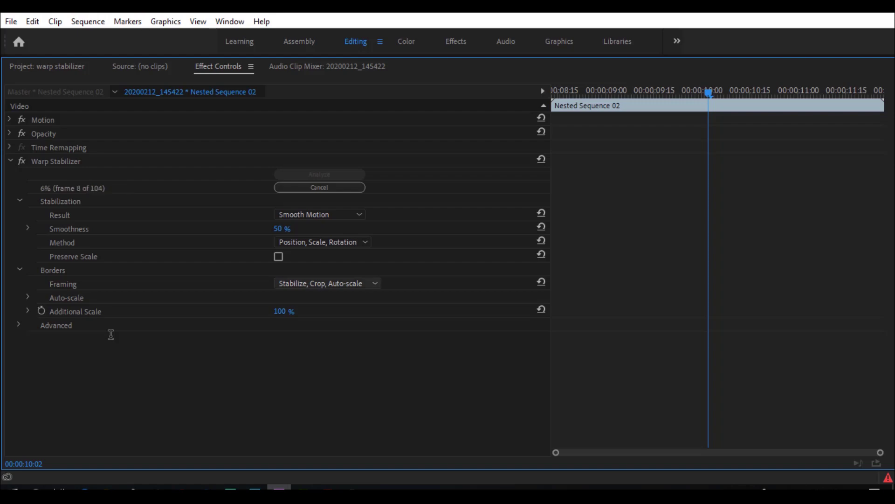
key(alt+Down)
key(Up)
Leave framing at Stabilize, Crop, Auto-scale and restore the Effect Controls panel to normal size.
key(Down)
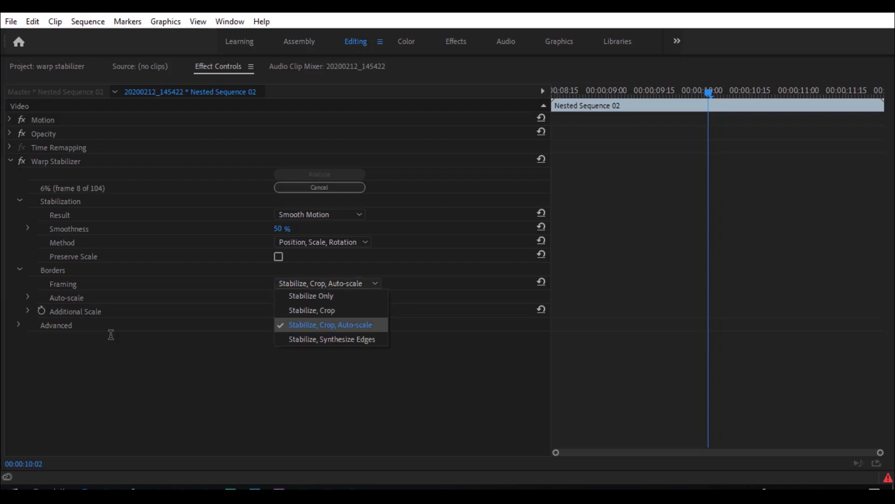
key(Up)
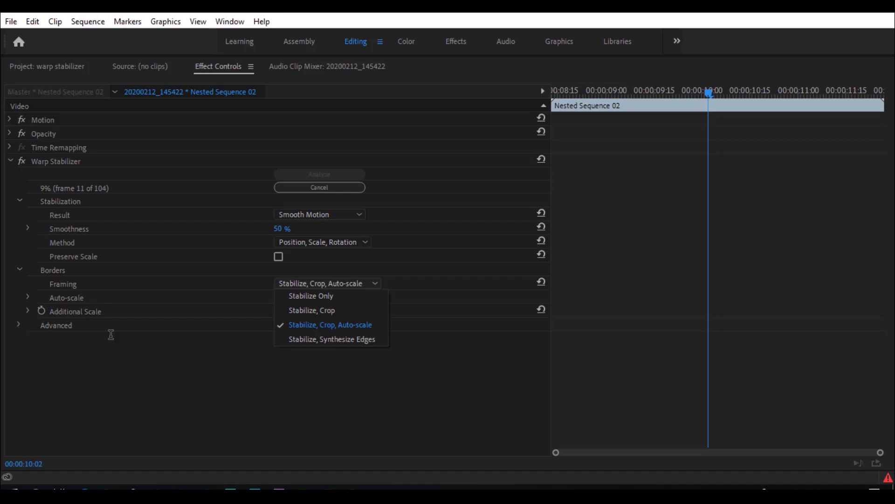
click(111, 334)
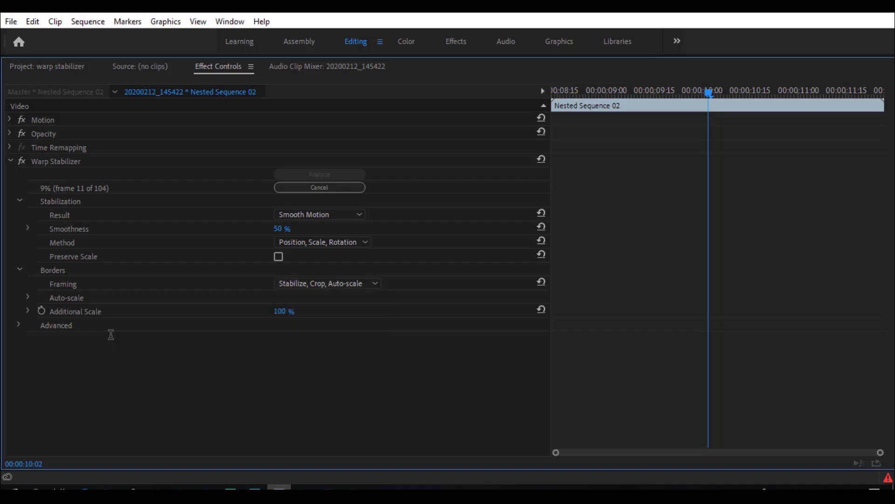
key(grave)
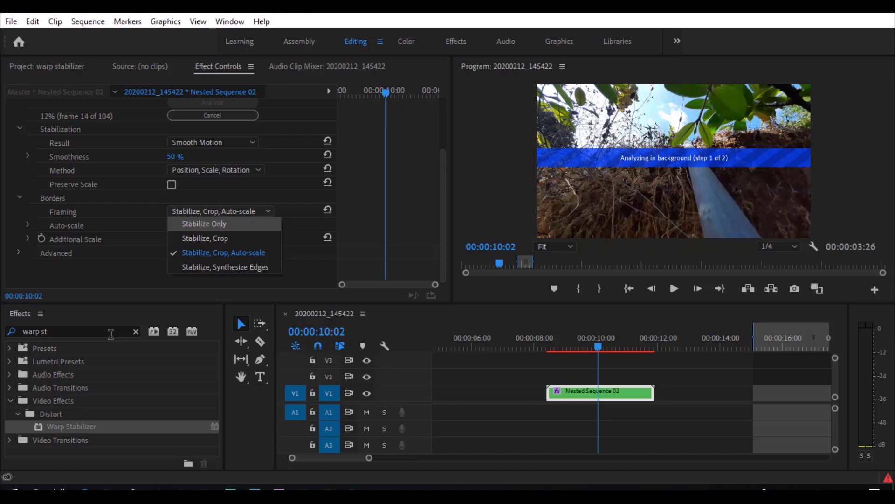
Close the Framing list unchanged, let analysis finish at 115.2% auto-scale, and clear the effects search.
key(Escape)
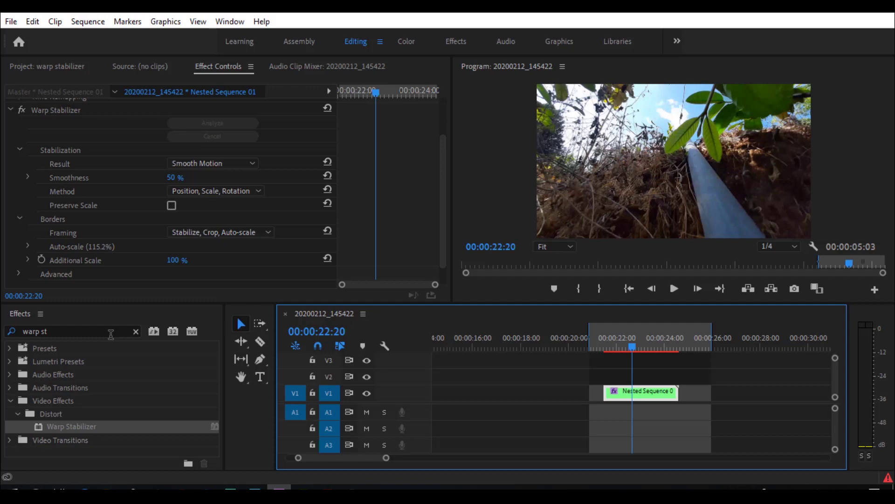
click(112, 334)
key(BackSpace)
key(BackSpace)
key(BackSpace)
key(BackSpace)
key(BackSpace)
key(BackSpace)
key(BackSpace)
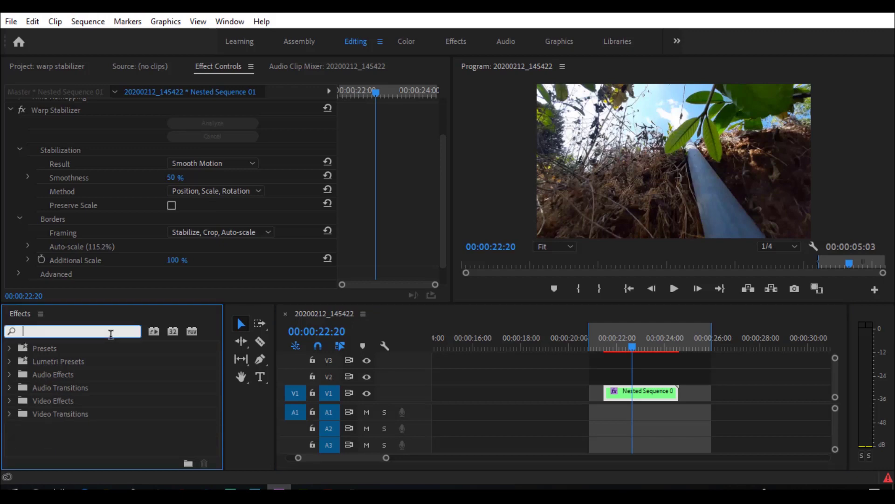